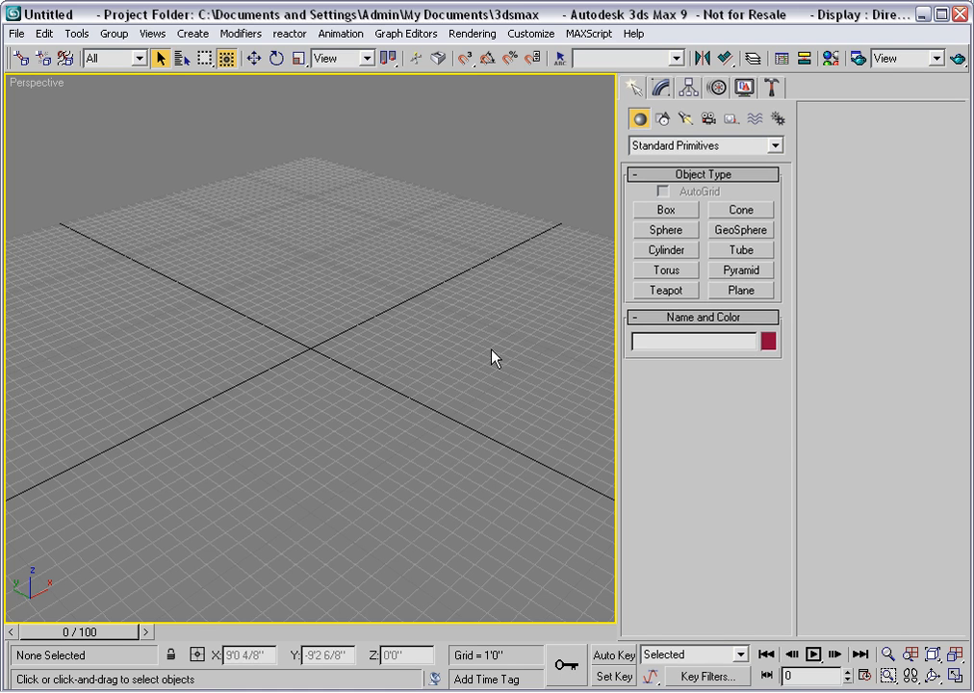
- Create a ground plane about 33'8" long and 28'9" wide around the origin in the perspective view, and hide the grid
{"action": "left_click", "coordinate": [741, 290]}
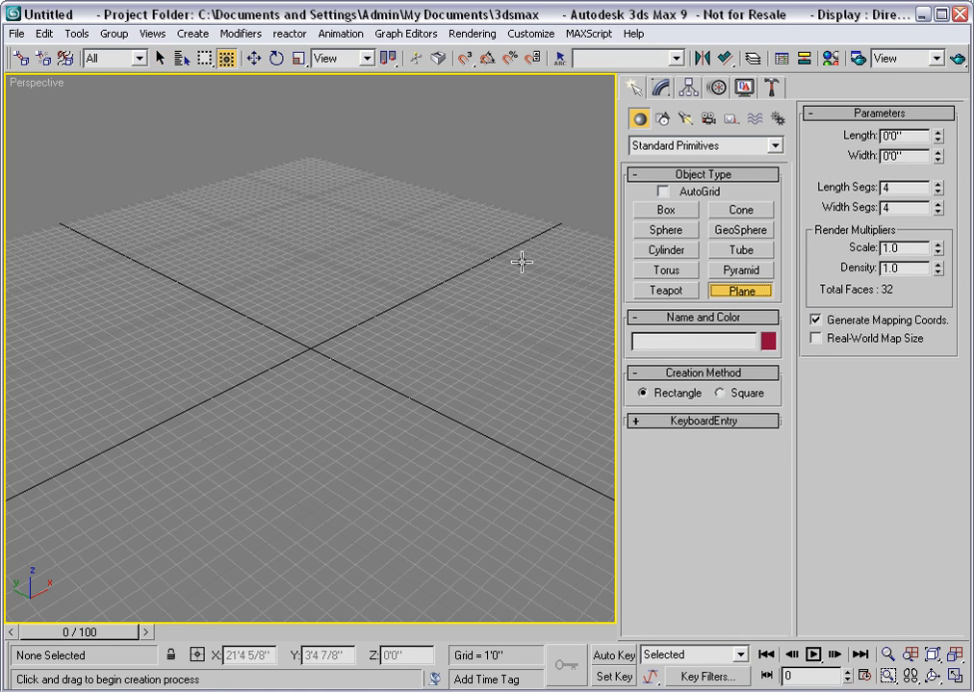
{"action": "left_click_drag", "start_coordinate": [285, 239], "coordinate": [330, 611]}
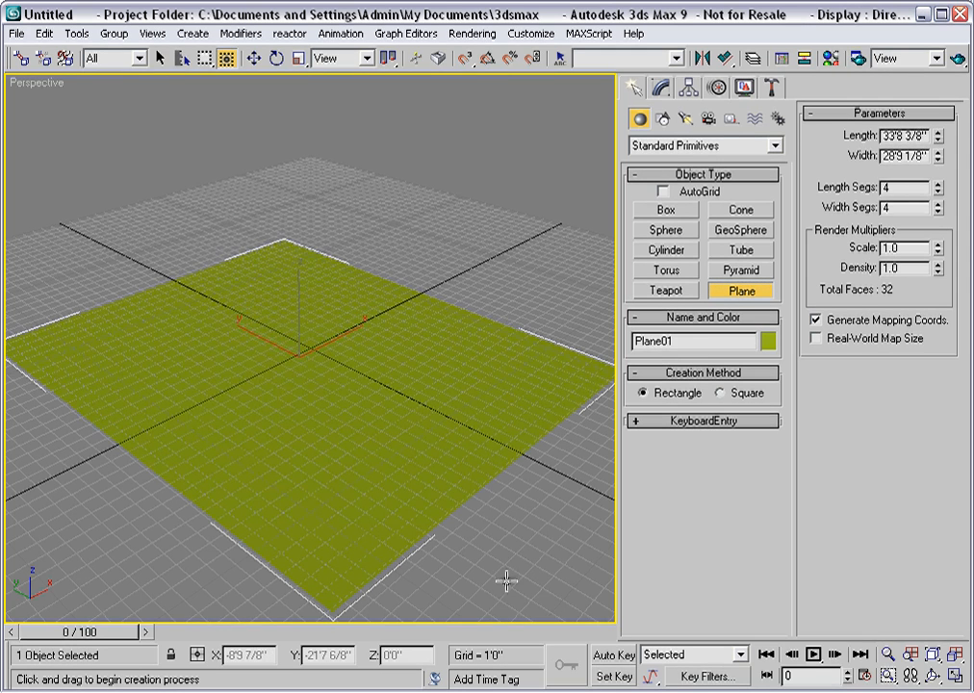
{"action": "key", "text": "g"}
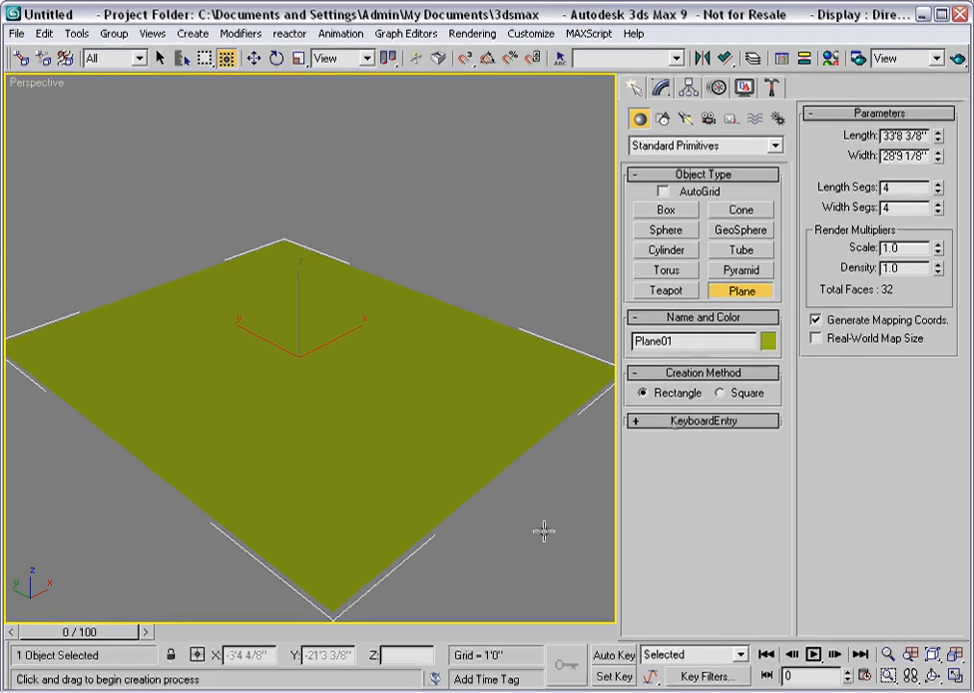
- Change the plane's object color to a light green from the 3ds Max palette
{"action": "left_click", "coordinate": [767, 341]}
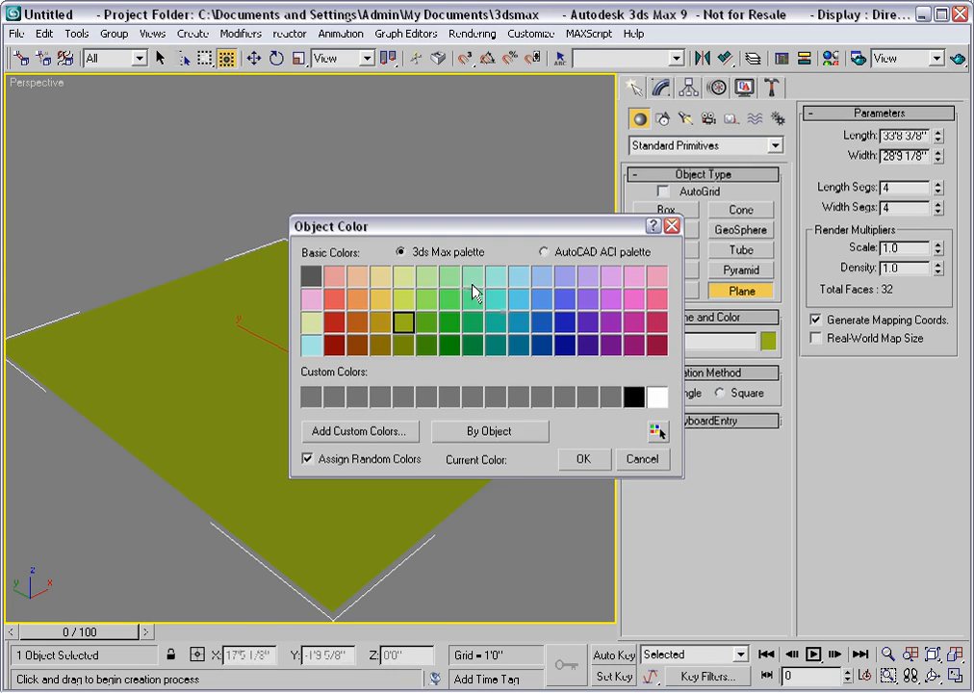
{"action": "left_click", "coordinate": [458, 280]}
{"action": "left_click", "coordinate": [588, 462]}
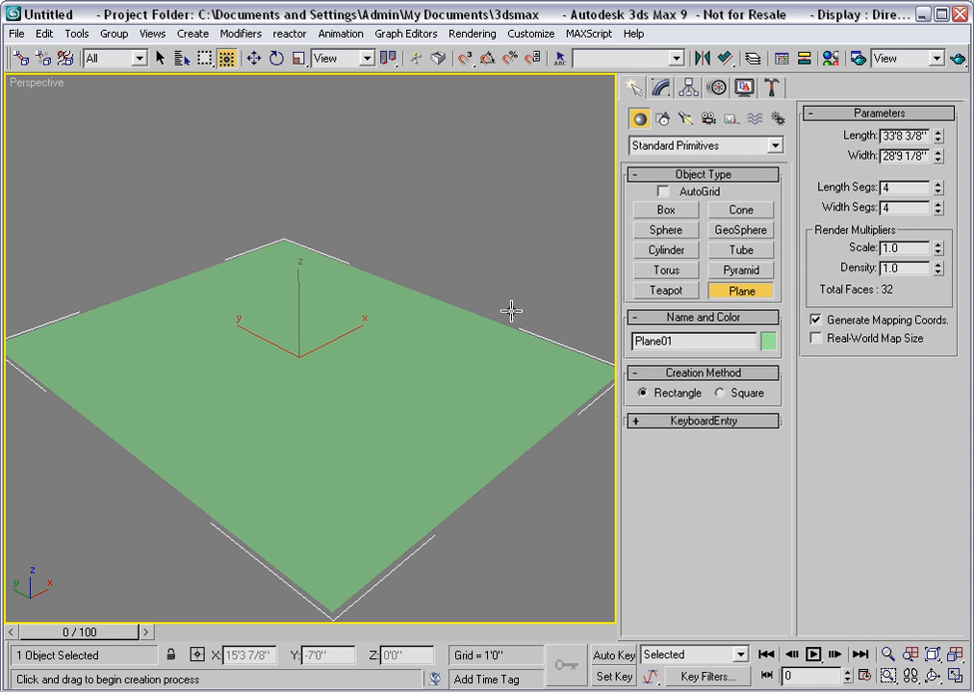
- Apply the Hair and Fur (WSM) world-space modifier to the plane
{"action": "left_click", "coordinate": [660, 87]}
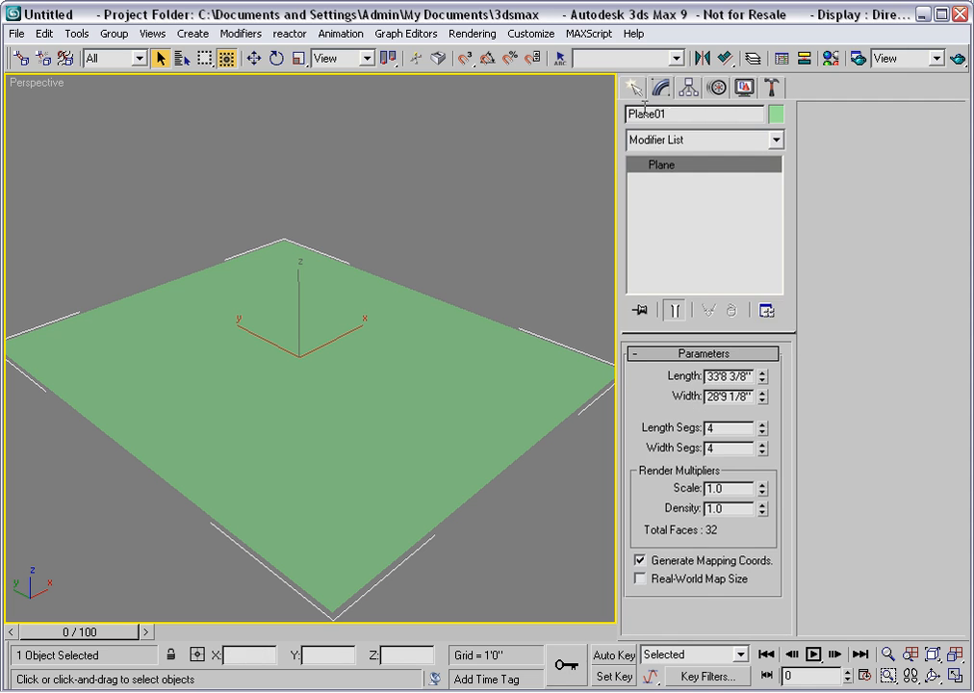
{"action": "left_click", "coordinate": [778, 142]}
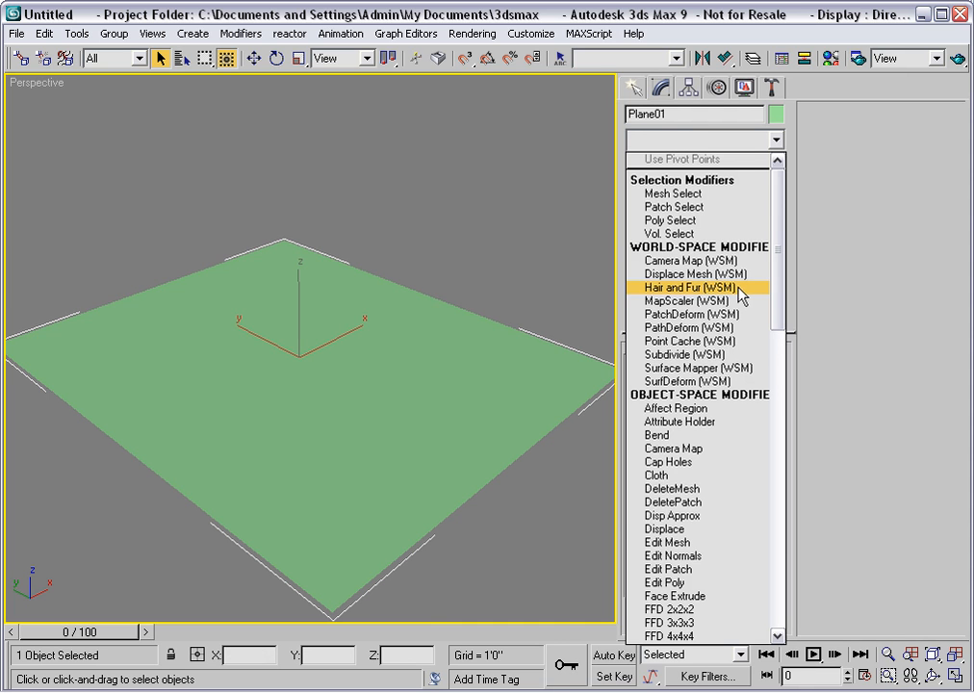
{"action": "left_click", "coordinate": [739, 288]}
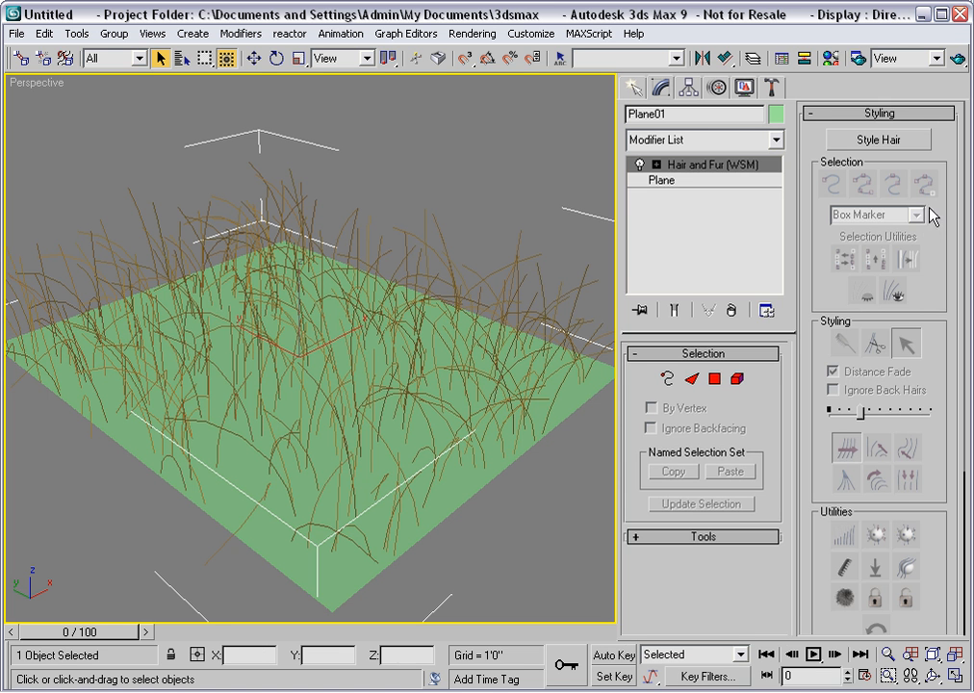
- Set the hair material's tip color to a bright green (RGB 45, 244, 54)
{"action": "left_click", "coordinate": [922, 114]}
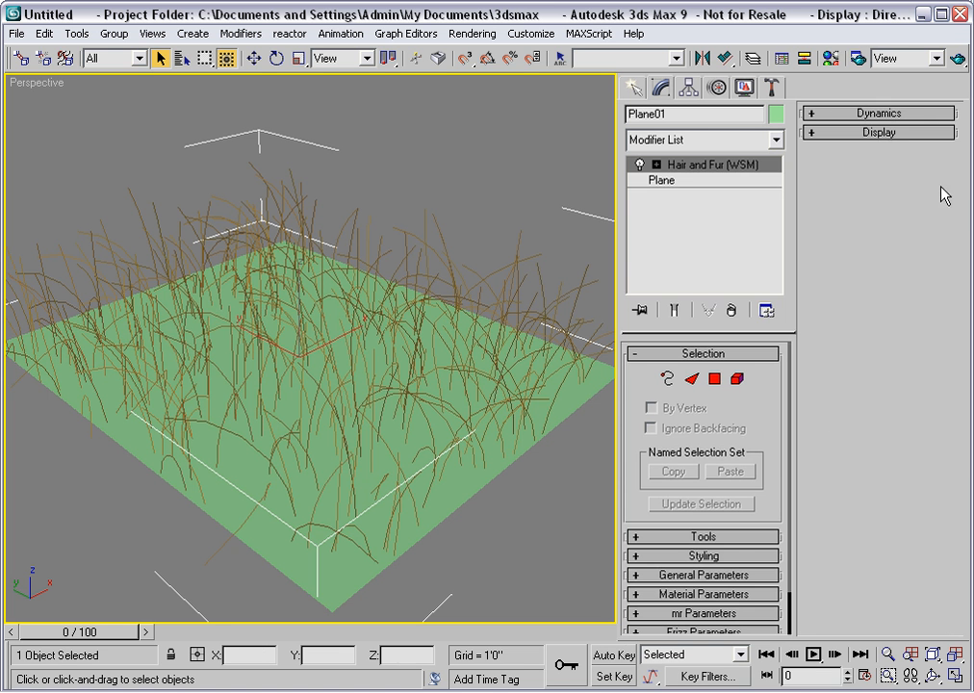
{"action": "scroll", "coordinate": [772, 453], "scroll_direction": "down", "scroll_amount": 2}
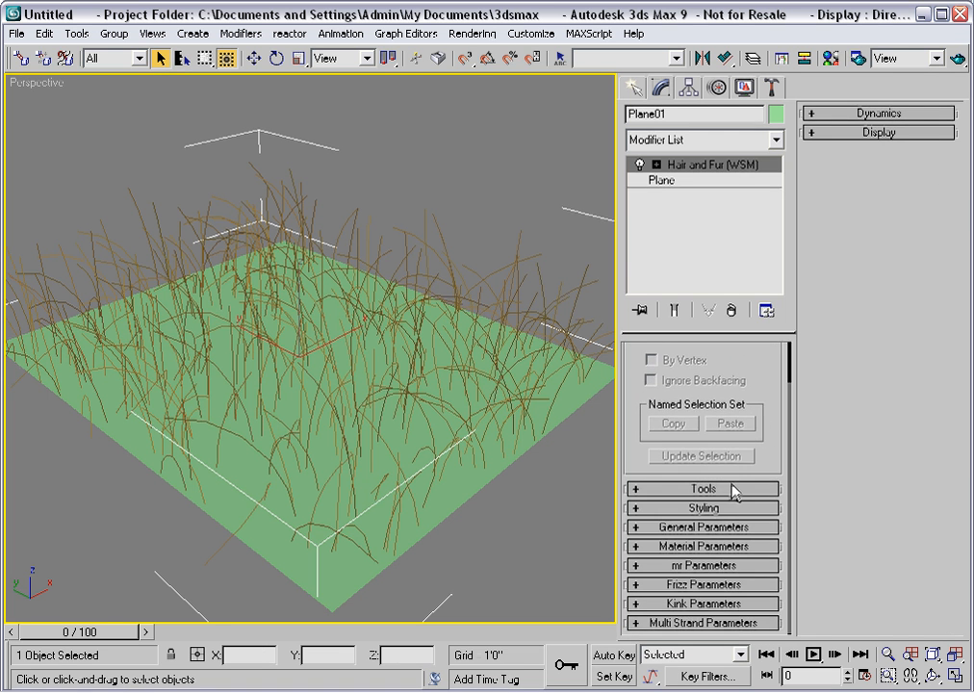
{"action": "left_click", "coordinate": [678, 546]}
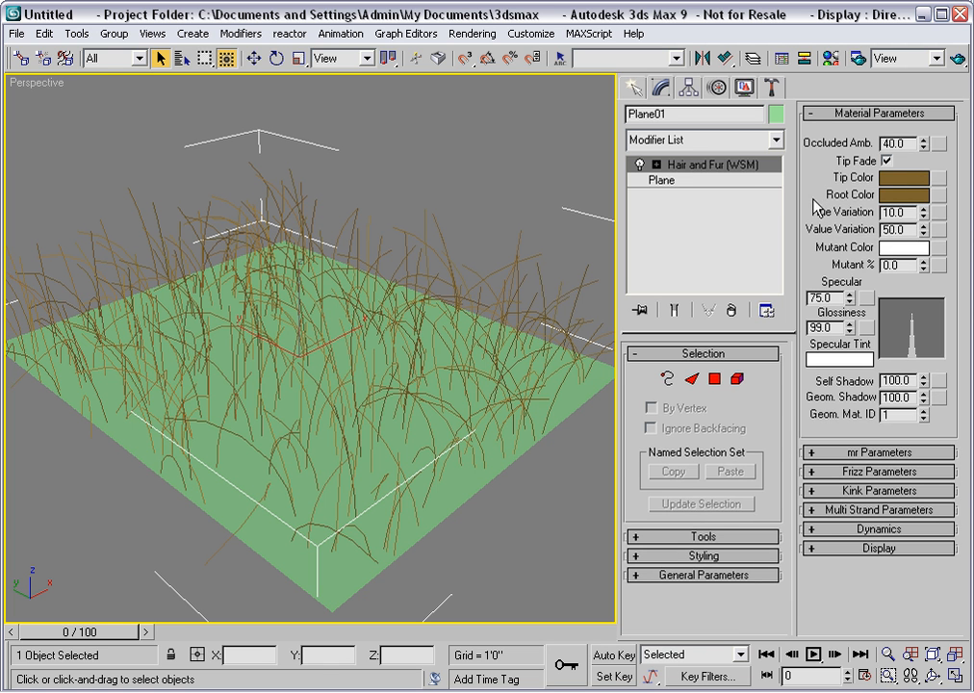
{"action": "left_click", "coordinate": [898, 179]}
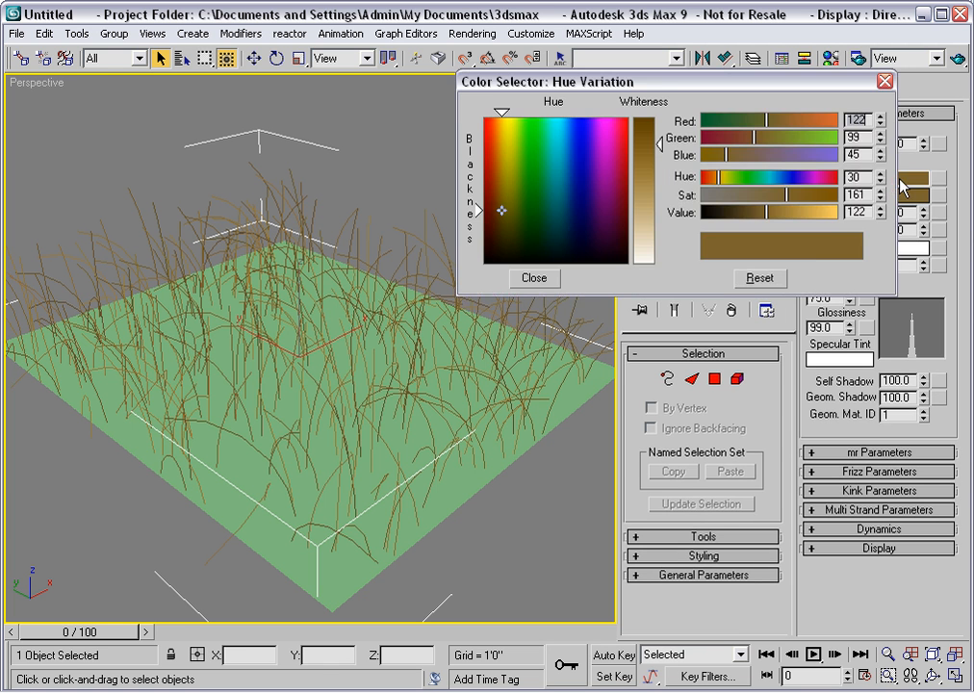
{"action": "left_click_drag", "start_coordinate": [681, 84], "coordinate": [502, 108]}
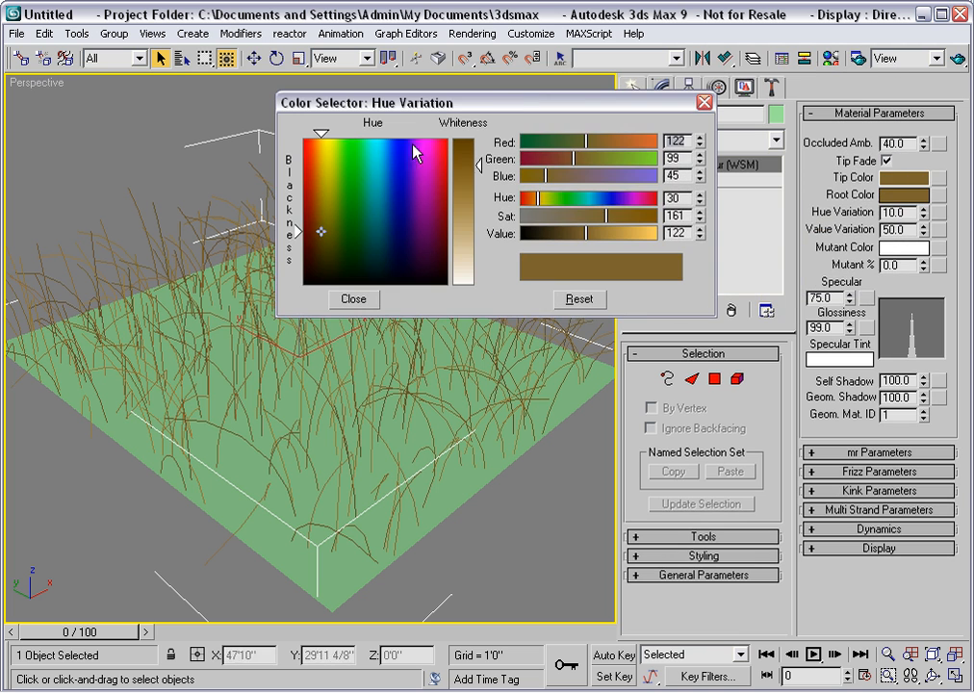
{"action": "left_click_drag", "start_coordinate": [343, 184], "coordinate": [353, 147]}
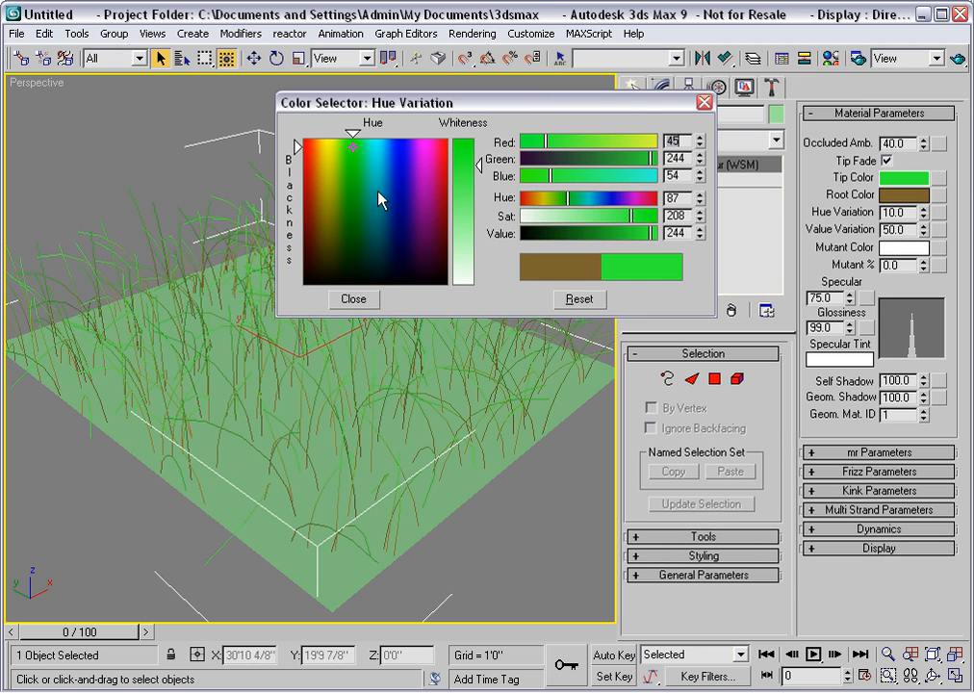
{"action": "left_click", "coordinate": [356, 298]}
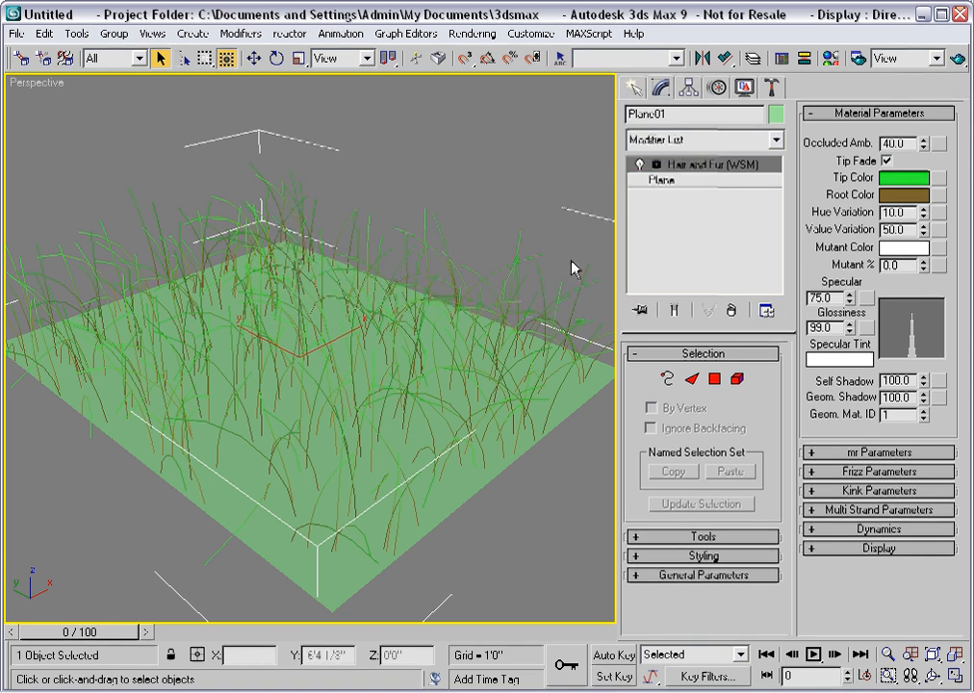
- Set the hair material's root color to a darker green (RGB 45, 163, 51) and lower the specular value
{"action": "left_click", "coordinate": [894, 198]}
{"action": "left_click_drag", "start_coordinate": [317, 224], "coordinate": [353, 204]}
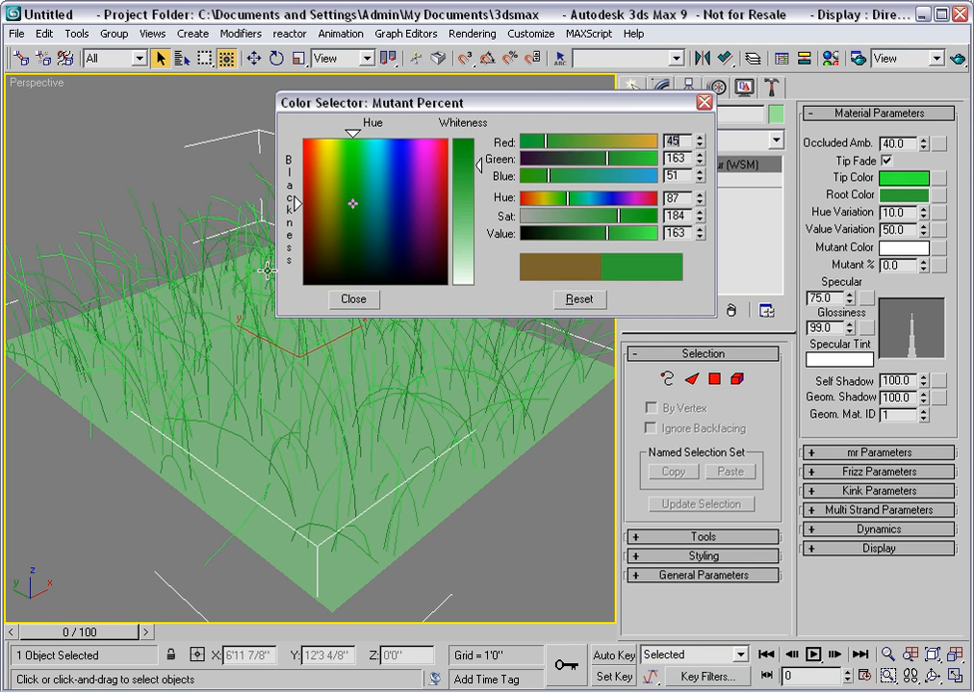
{"action": "left_click", "coordinate": [353, 299]}
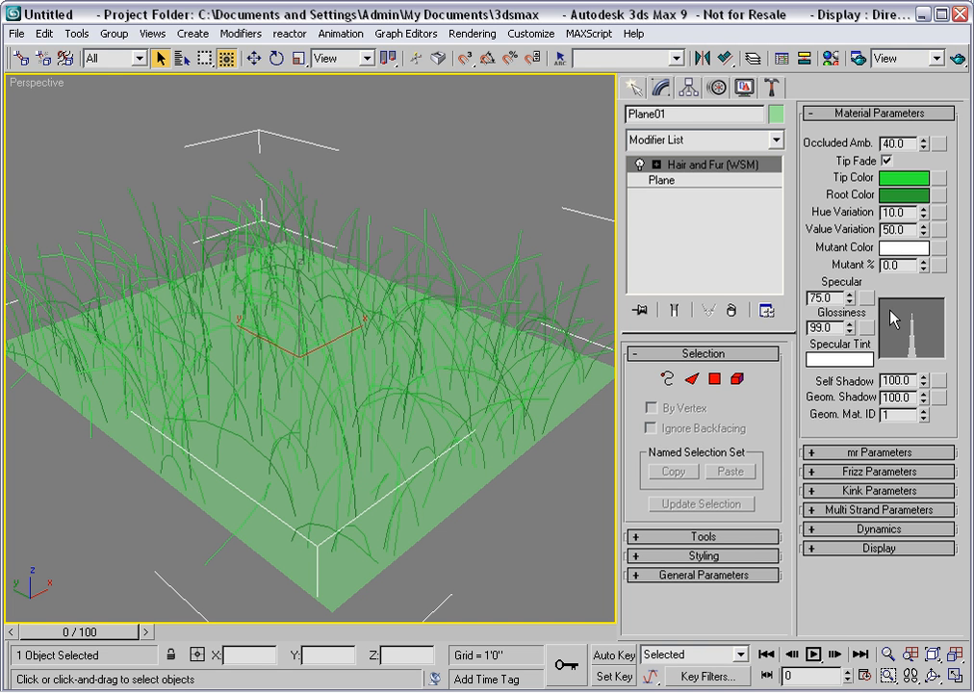
{"action": "left_click_drag", "start_coordinate": [852, 302], "coordinate": [850, 362]}
- Set the Hair Count in the general hair parameters to 3000
{"action": "left_click", "coordinate": [828, 114]}
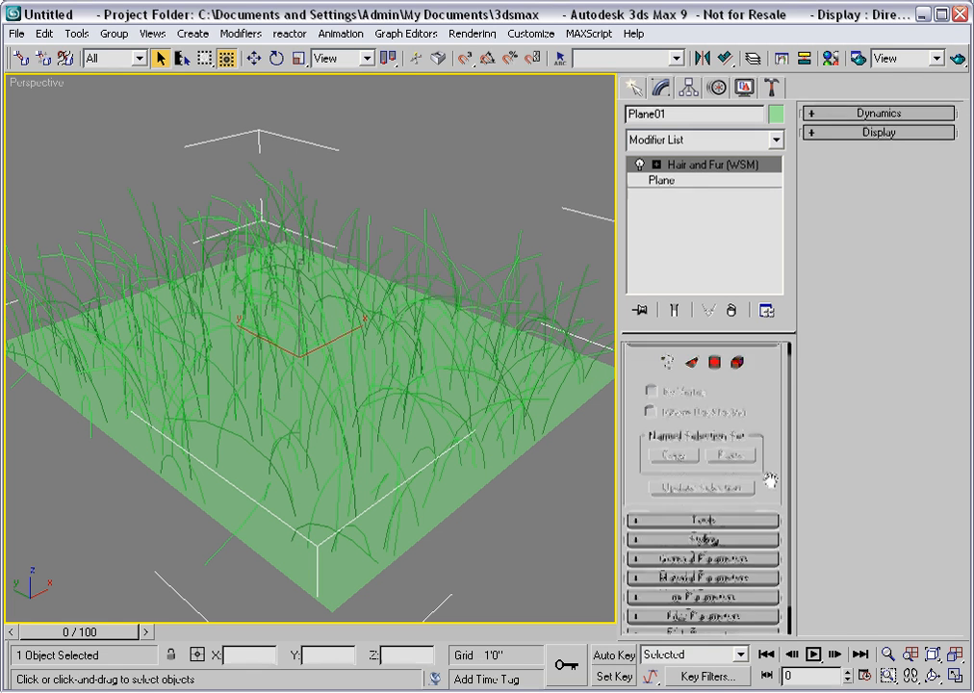
{"action": "left_click_drag", "start_coordinate": [773, 482], "coordinate": [762, 426]}
{"action": "left_click", "coordinate": [702, 526]}
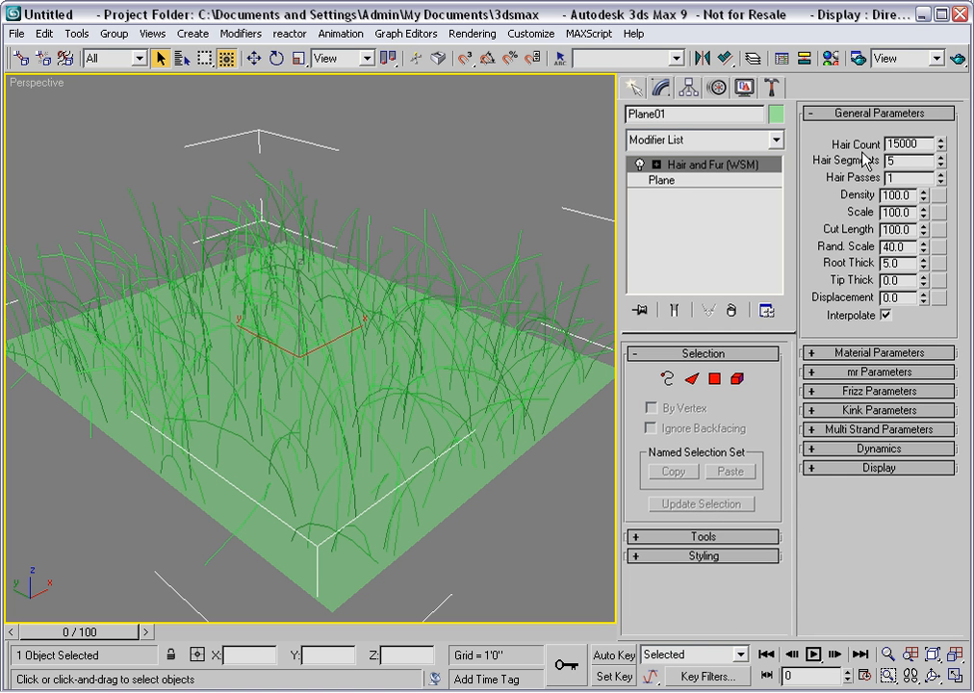
{"action": "left_click_drag", "start_coordinate": [919, 143], "coordinate": [867, 138]}
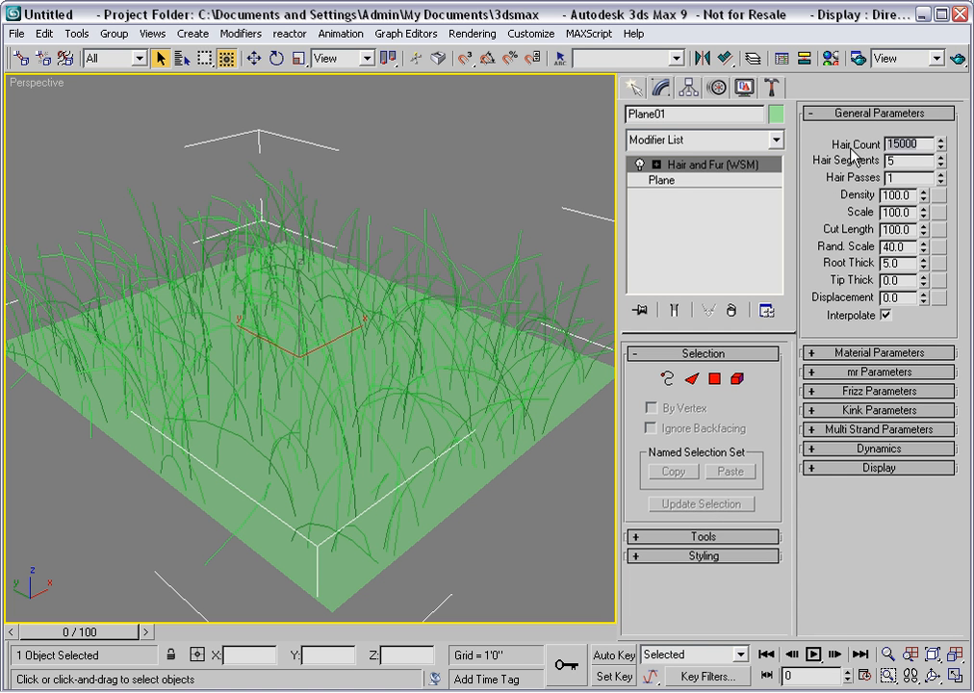
{"action": "type", "text": "3"}
{"action": "key", "text": "Return"}
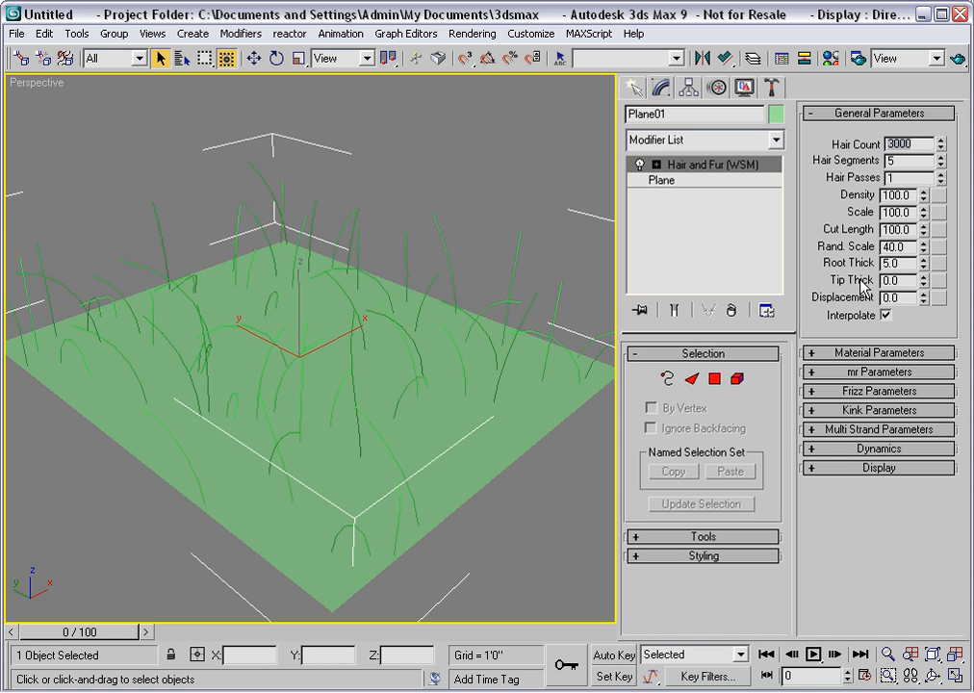
- Reduce the Hair Segments to 3 and set the hair Scale to 50
{"action": "left_click", "coordinate": [942, 165]}
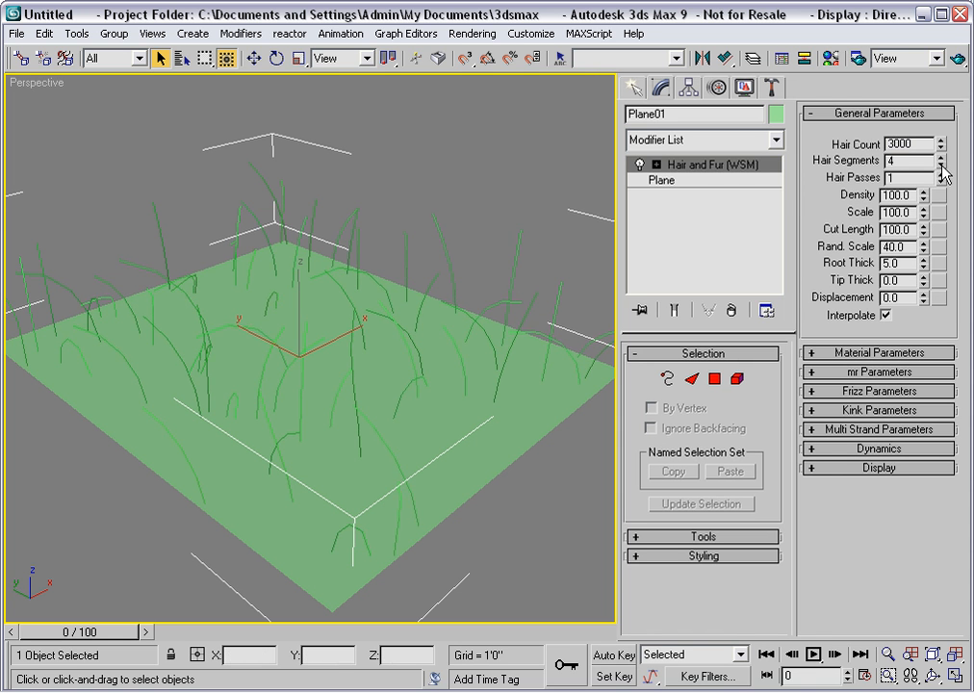
{"action": "left_click", "coordinate": [942, 164]}
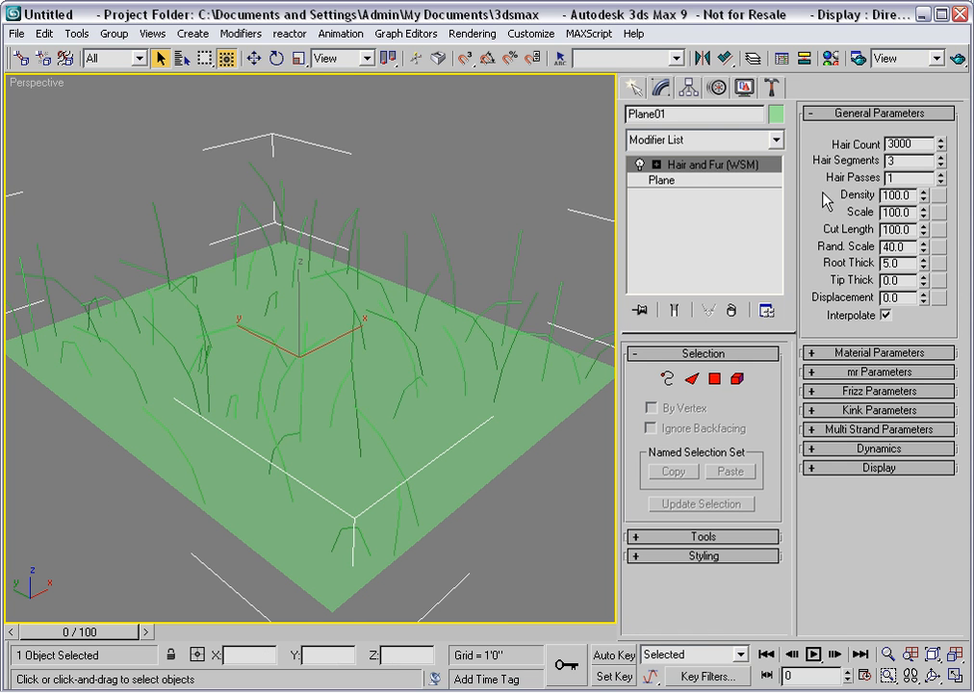
{"action": "double_click", "coordinate": [912, 213]}
{"action": "type", "text": "50"}
{"action": "key", "text": "Return"}
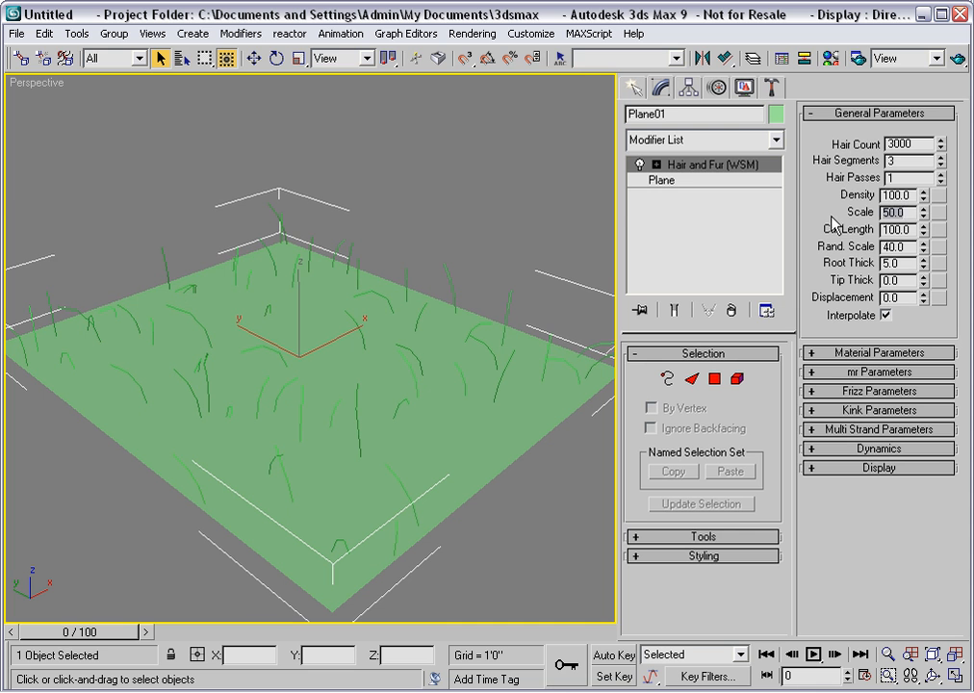
- Set the Frizz Tip value of the hair to 30 to straighten the grass blades
{"action": "left_click", "coordinate": [838, 392]}
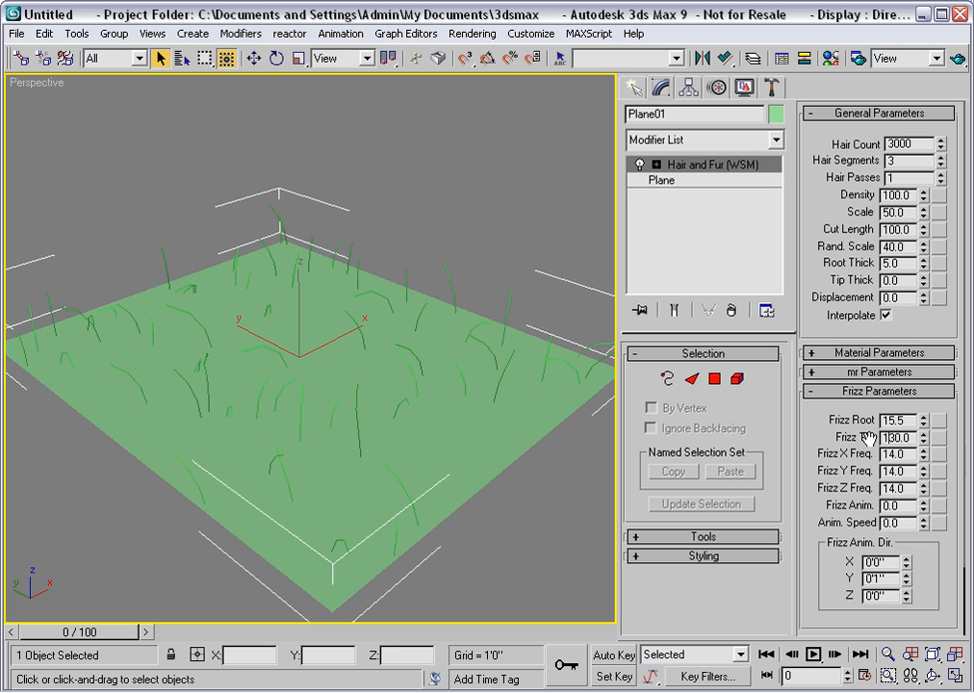
{"action": "key", "text": "BackSpace"}
{"action": "key", "text": "Return"}
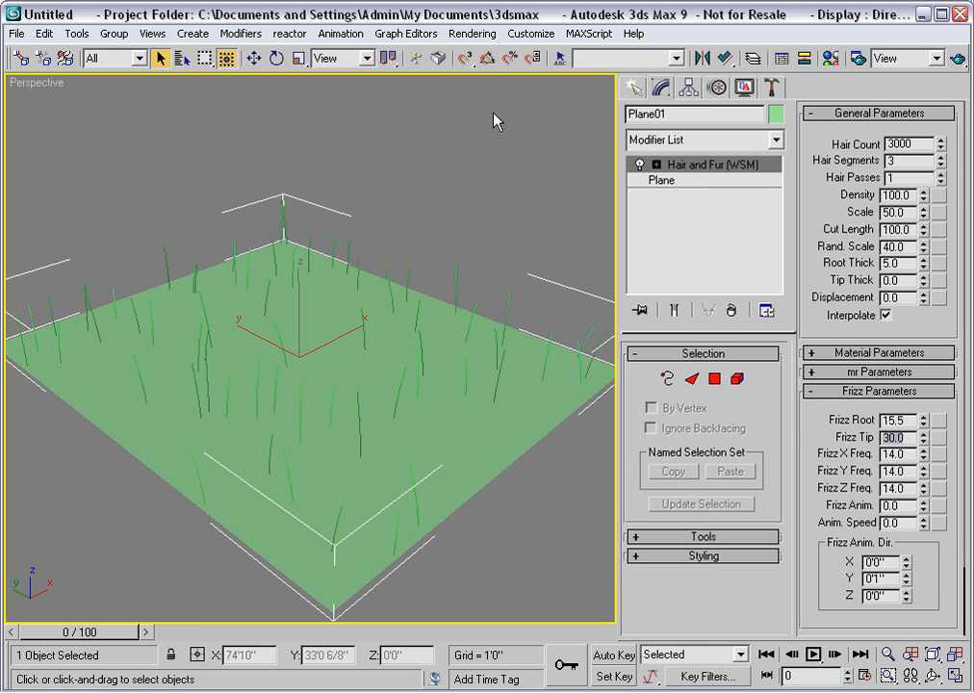
- Review the rendering options of the Hair and Fur render effect, such as the hair buffer, lighting and composite method
{"action": "left_click", "coordinate": [471, 37]}
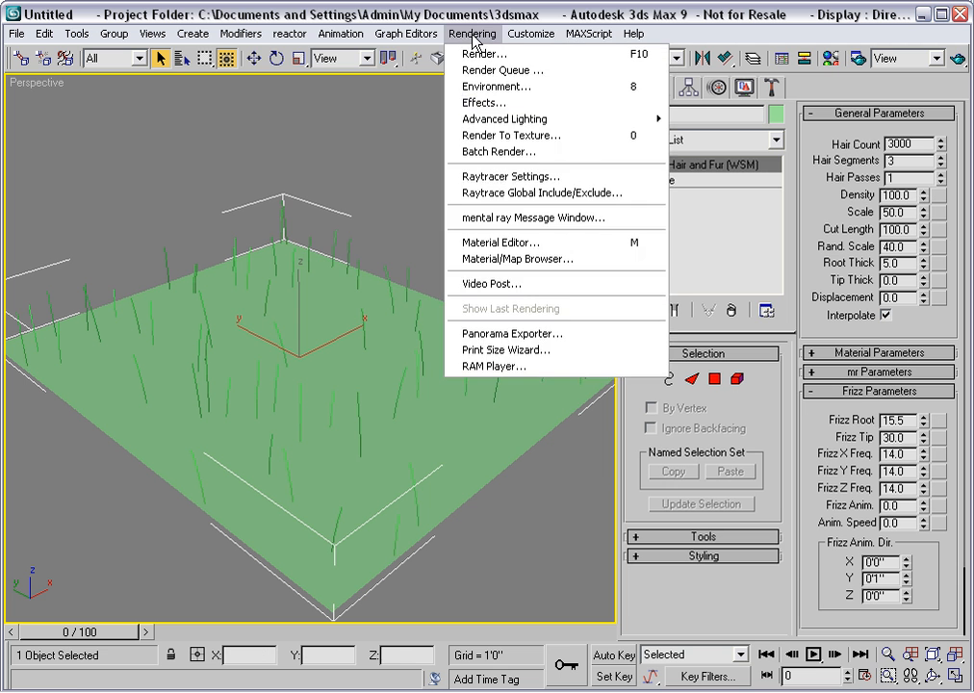
{"action": "left_click", "coordinate": [477, 104]}
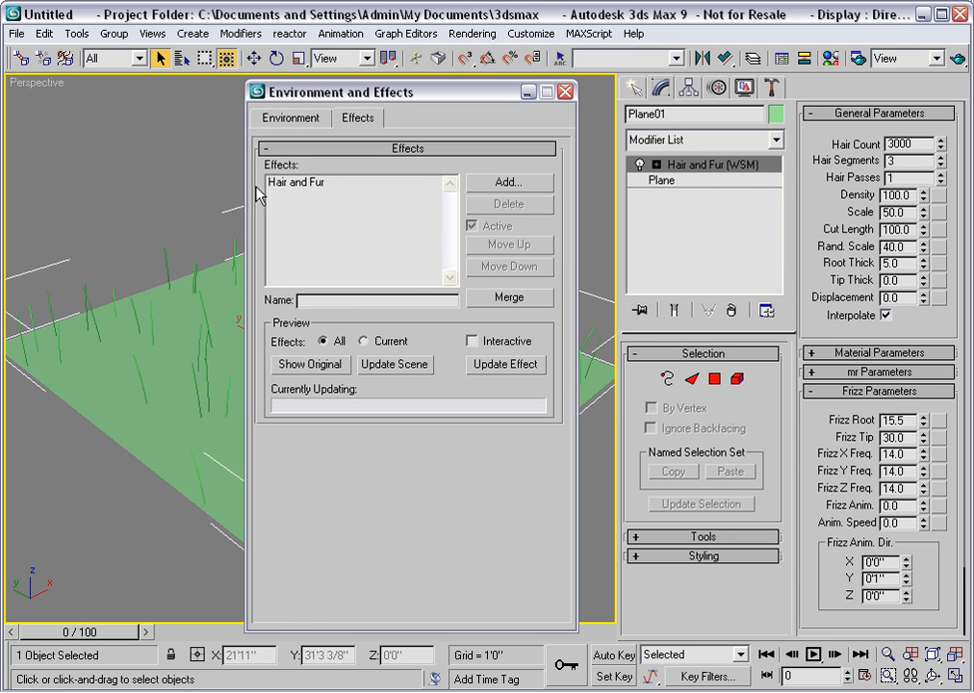
{"action": "left_click", "coordinate": [312, 192]}
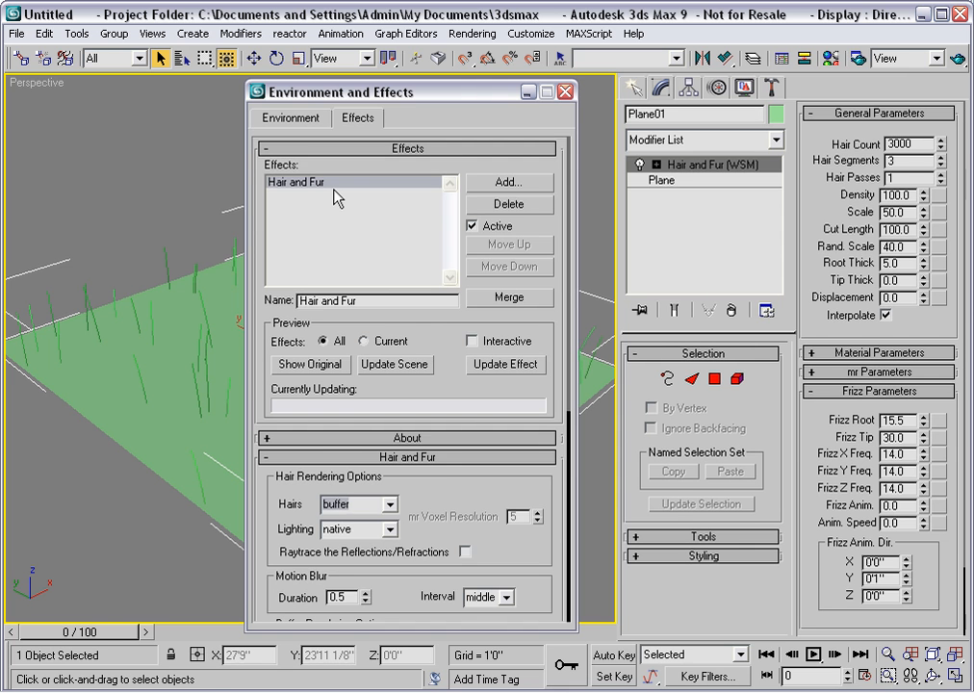
{"action": "left_click_drag", "start_coordinate": [453, 492], "coordinate": [425, 189]}
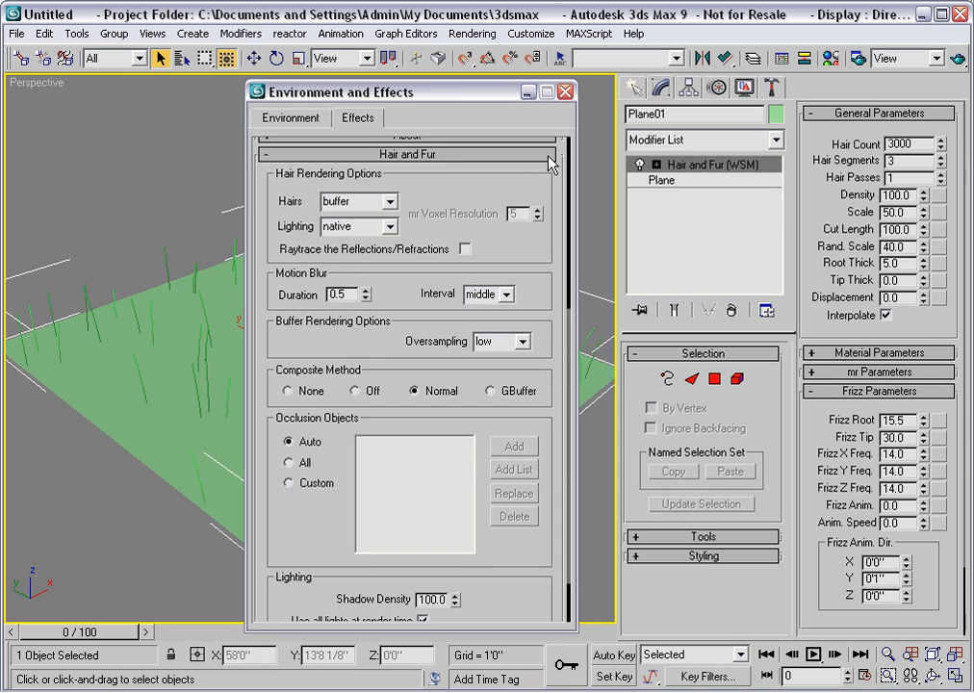
{"action": "left_click", "coordinate": [565, 92]}
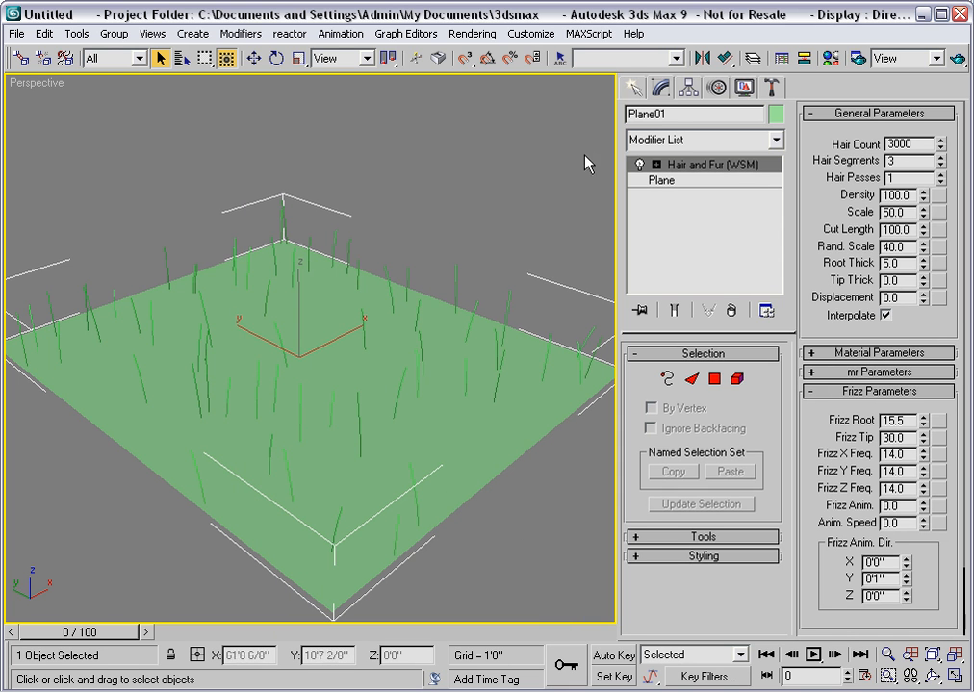
- Set the render output size to 320x240 and render the perspective view of the grass
{"action": "left_click", "coordinate": [853, 62]}
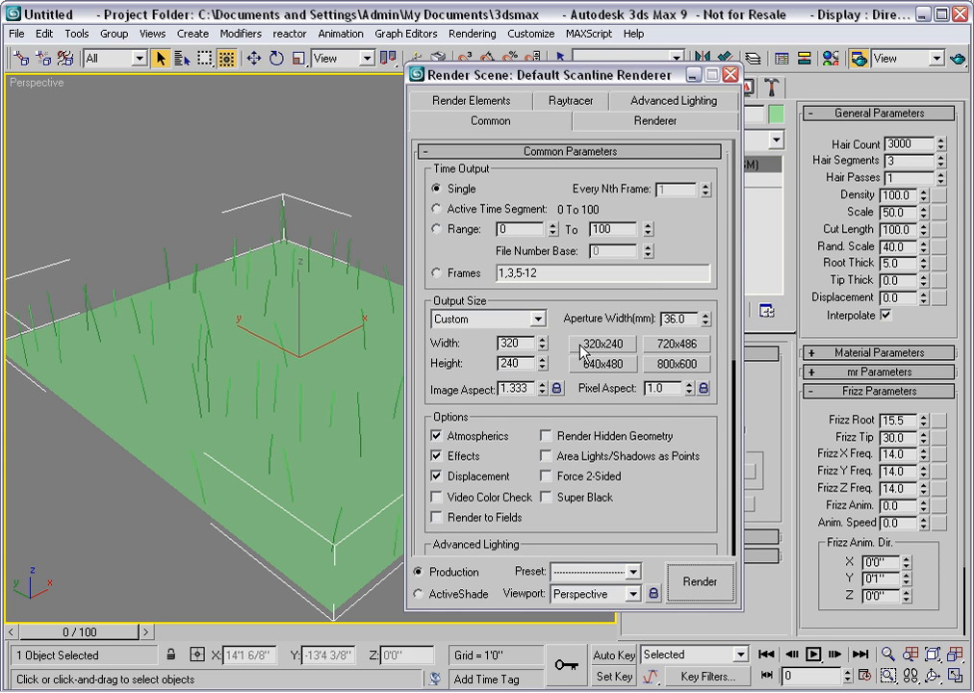
{"action": "left_click", "coordinate": [580, 353]}
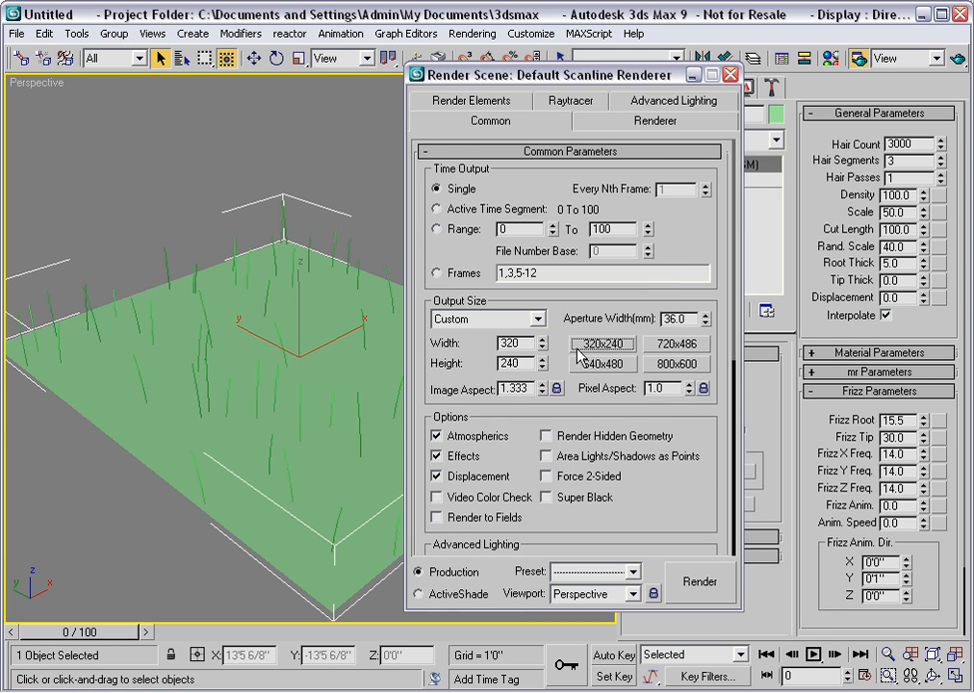
{"action": "left_click", "coordinate": [730, 74]}
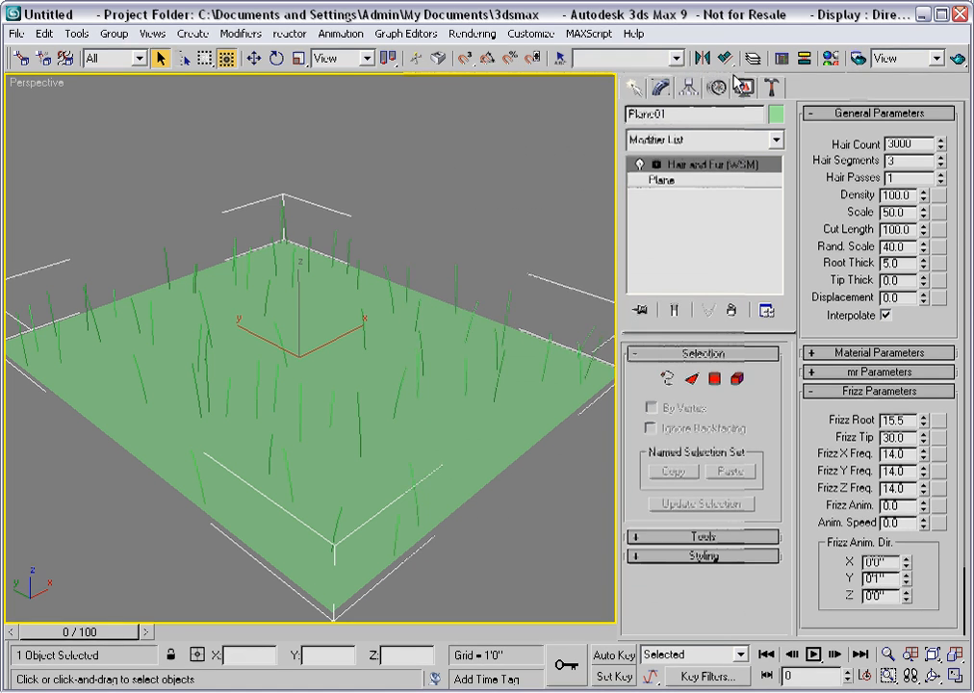
{"action": "left_click", "coordinate": [959, 58]}
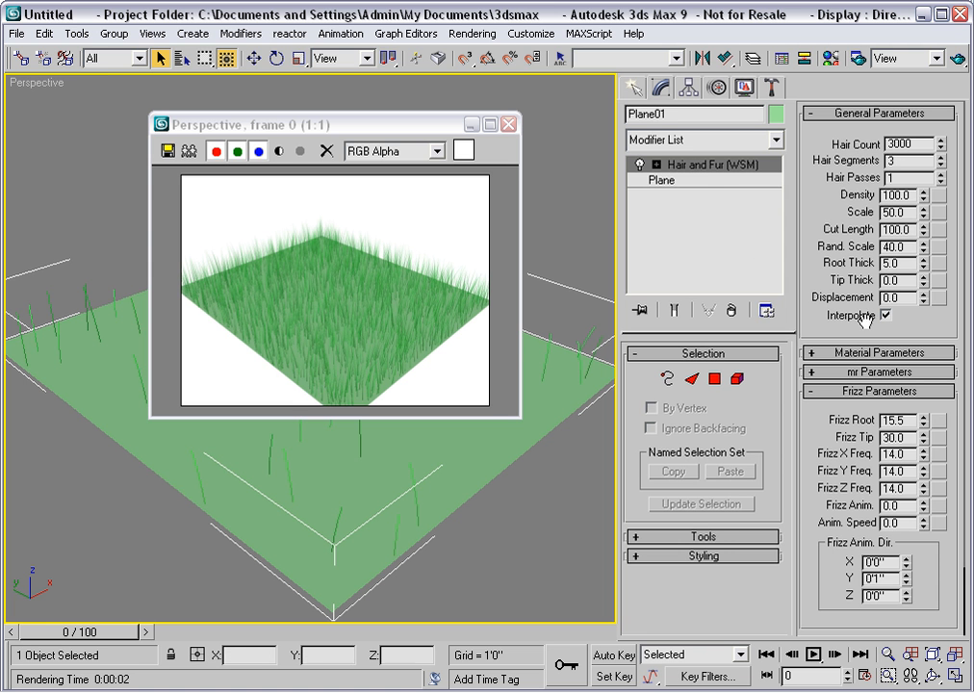
- Set the Multi Strand count to 5 with a root splay of 0.27, and render the perspective view again
{"action": "scroll", "coordinate": [807, 485], "scroll_direction": "down", "scroll_amount": 3}
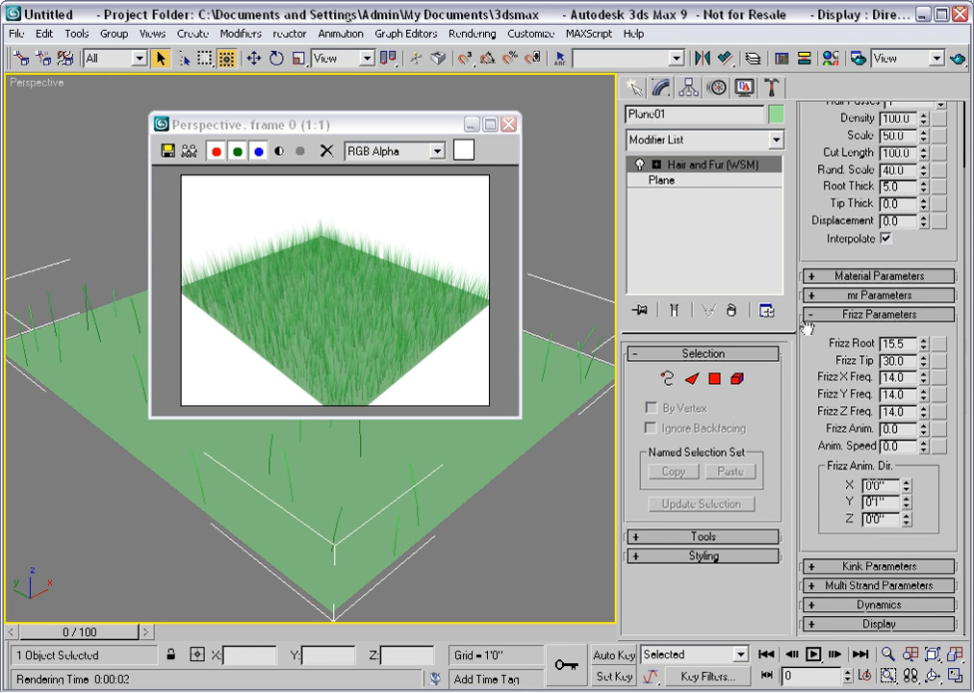
{"action": "left_click", "coordinate": [895, 585]}
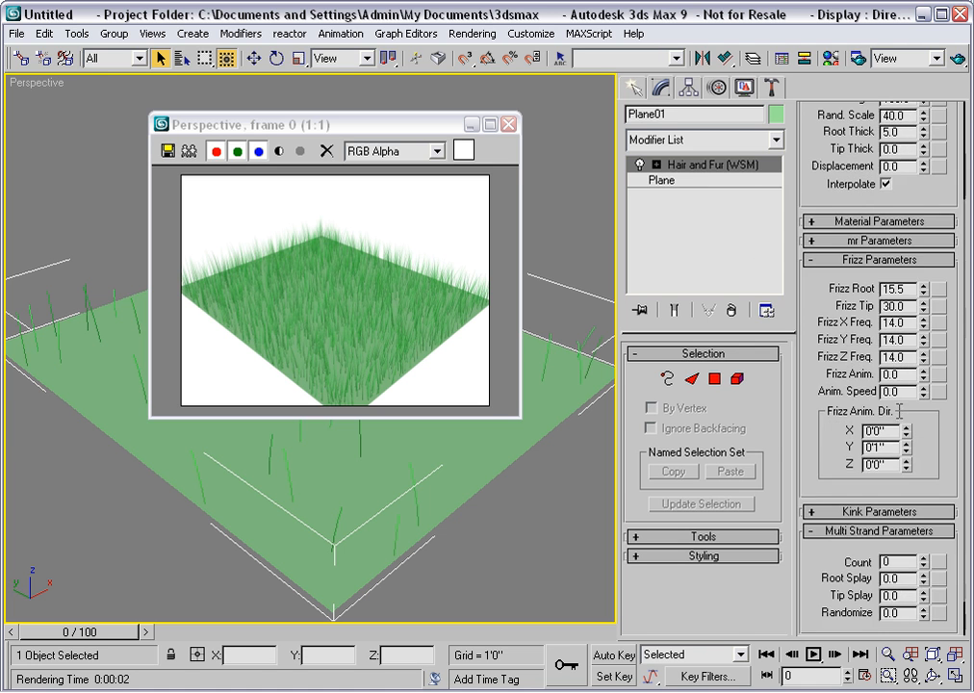
{"action": "scroll", "coordinate": [822, 485], "scroll_direction": "down", "scroll_amount": 2}
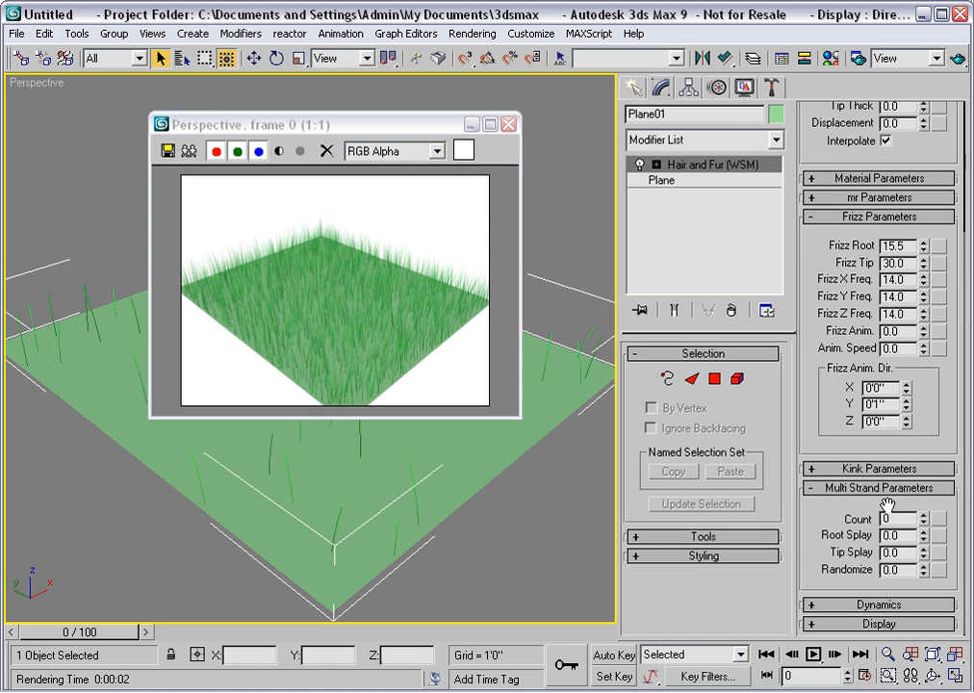
{"action": "left_click", "coordinate": [923, 516]}
{"action": "left_click", "coordinate": [923, 516]}
{"action": "left_click", "coordinate": [923, 516]}
{"action": "left_click", "coordinate": [924, 516]}
{"action": "left_click", "coordinate": [924, 516]}
{"action": "left_click_drag", "start_coordinate": [924, 538], "coordinate": [923, 511]}
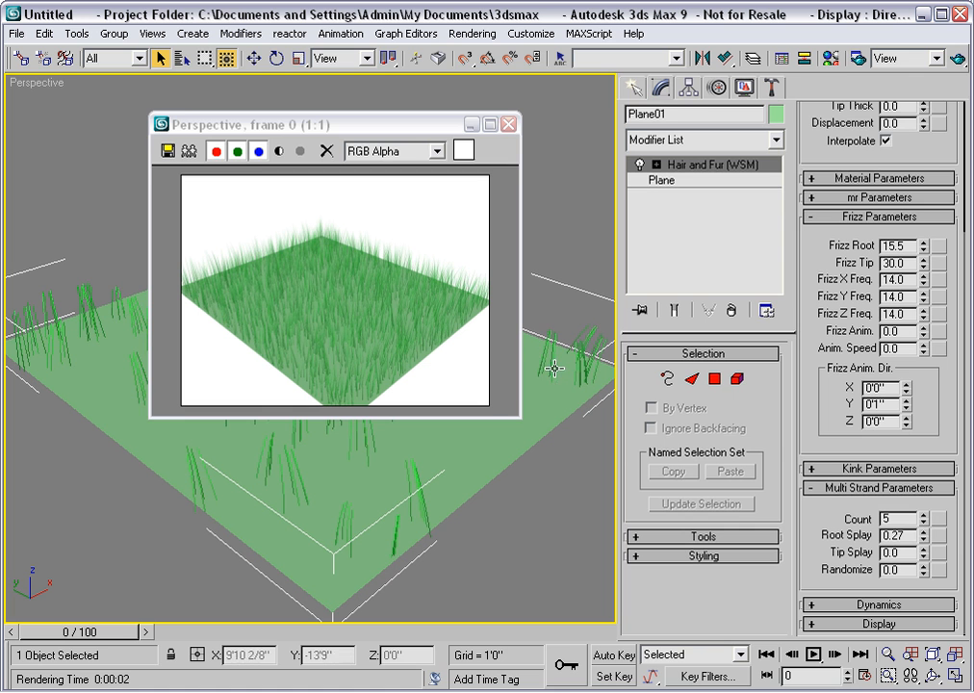
{"action": "left_click", "coordinate": [959, 58]}
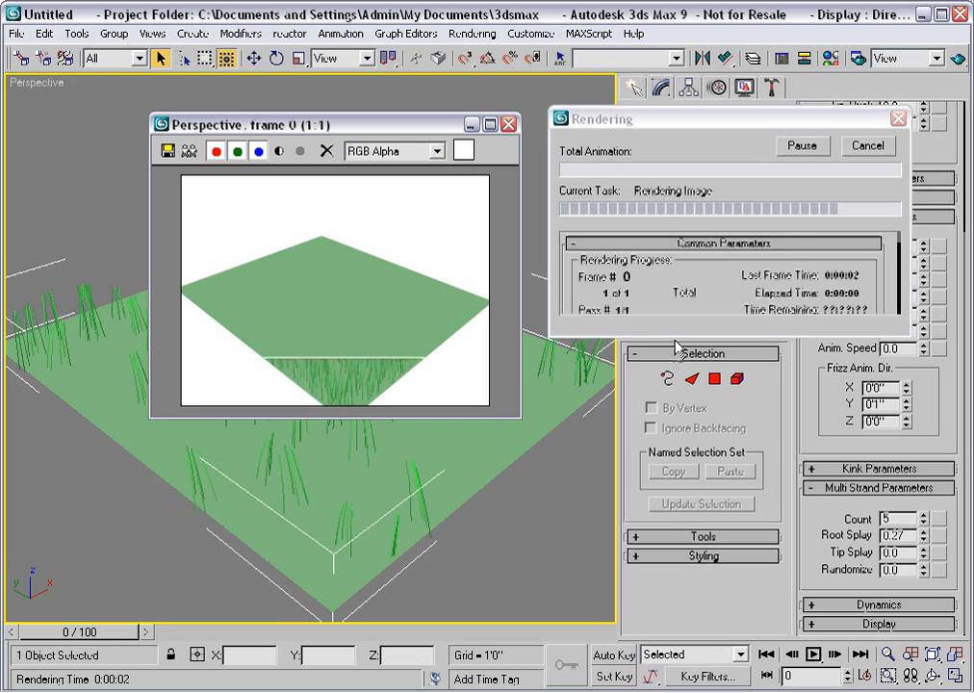